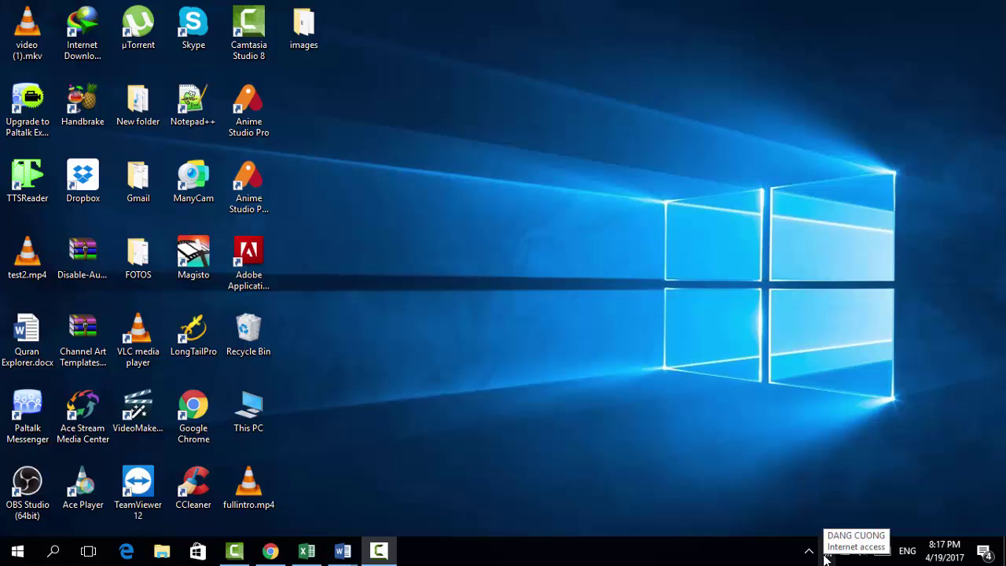
Step: From the network tray icon, open the Network and Sharing Center and show the adapter list
right_click(826, 557)
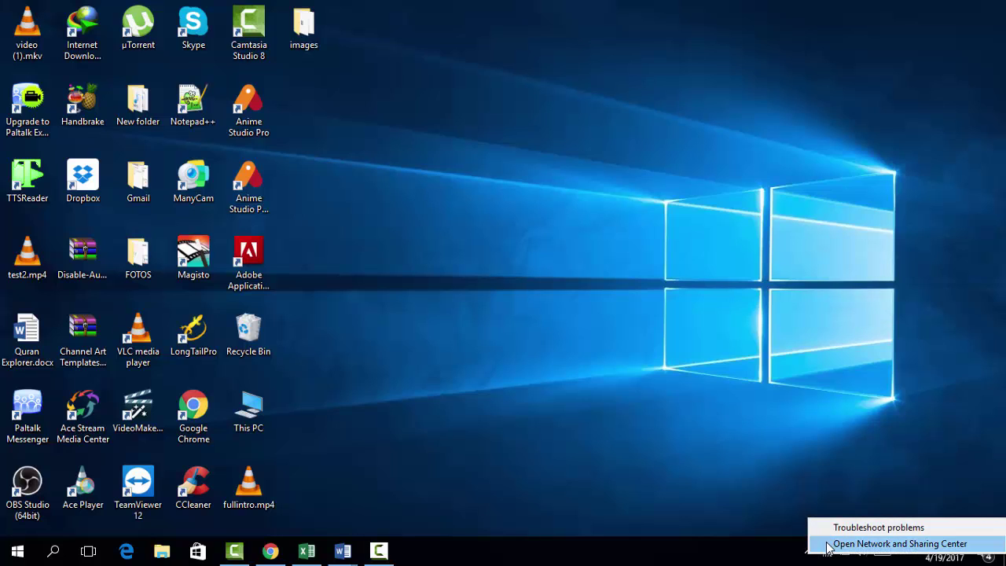
click(830, 546)
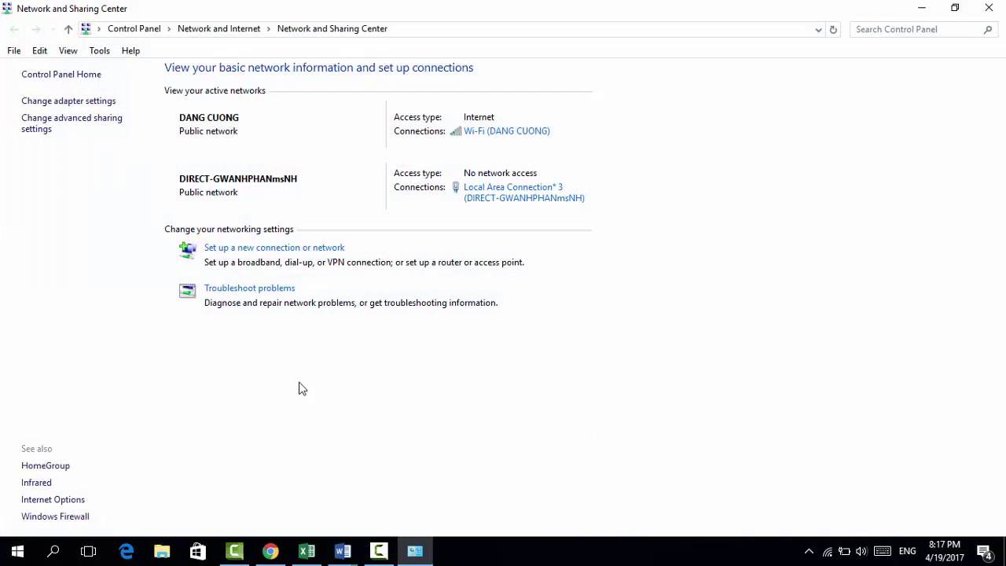
click(76, 104)
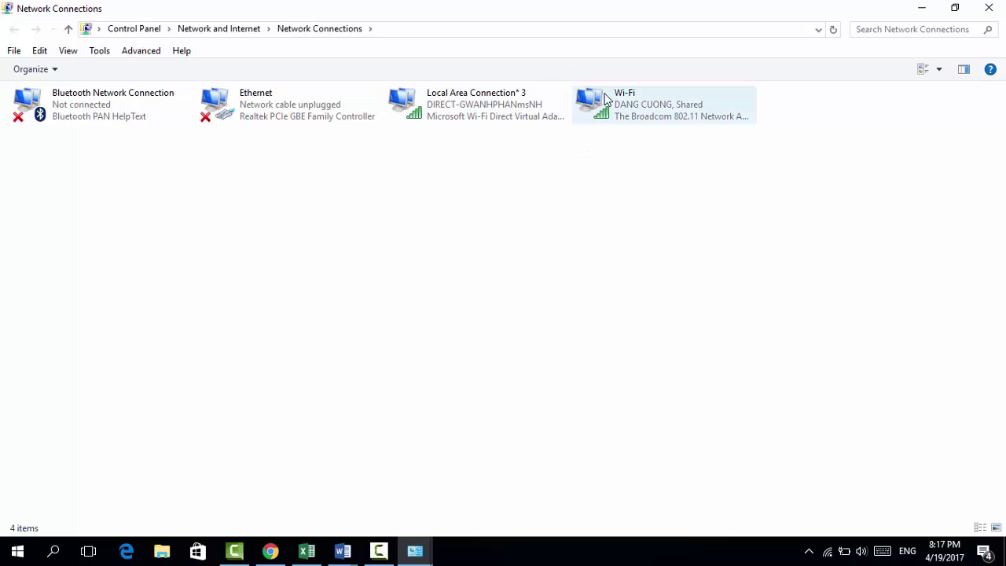
Step: Open the Wi-Fi adapter's Internet Protocol Version 4 (TCP/IPv4) properties
right_click(621, 98)
click(649, 251)
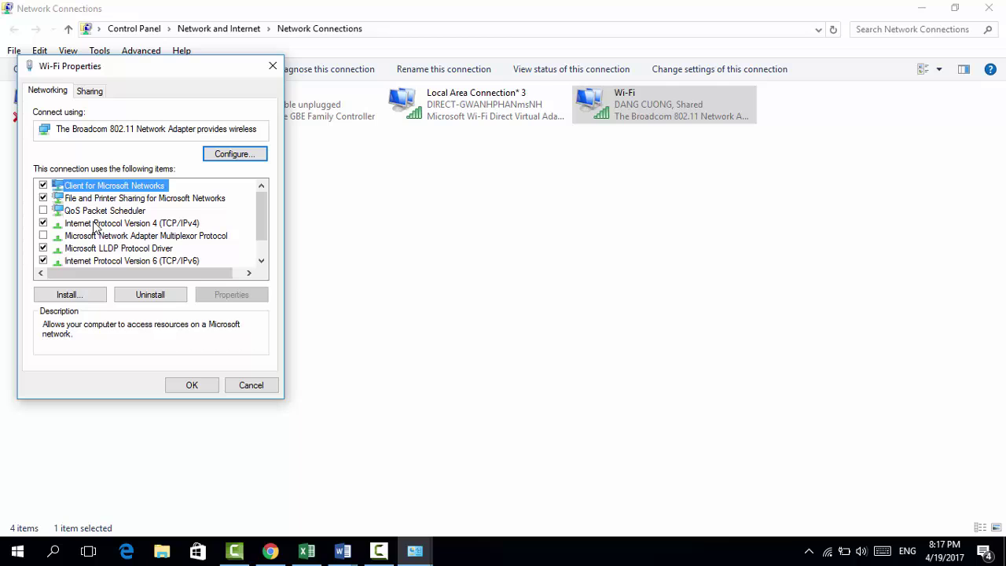
click(96, 224)
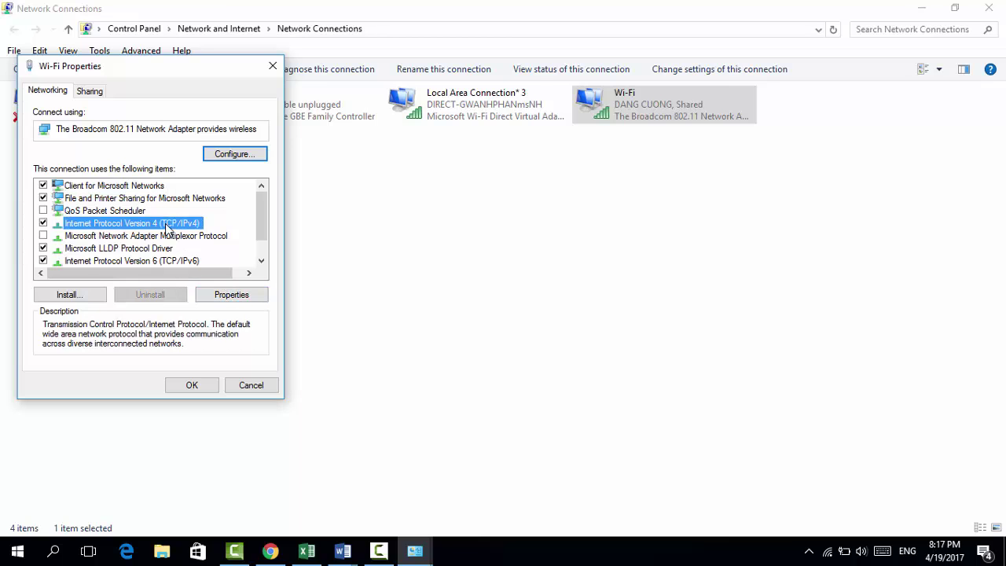
click(229, 299)
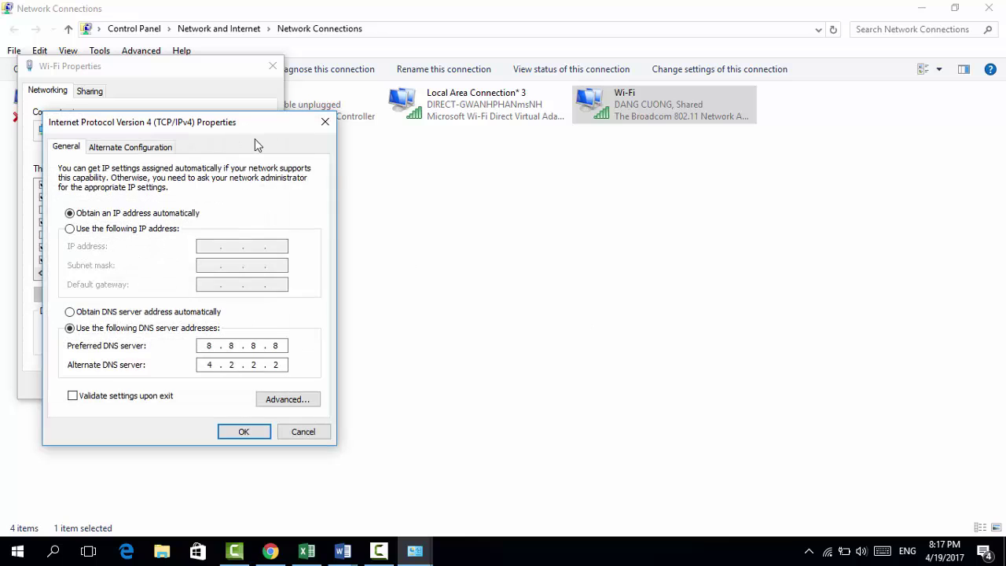
Step: Move the TCP/IPv4 dialog aside and select Use the following IP address
drag(261, 128, 510, 114)
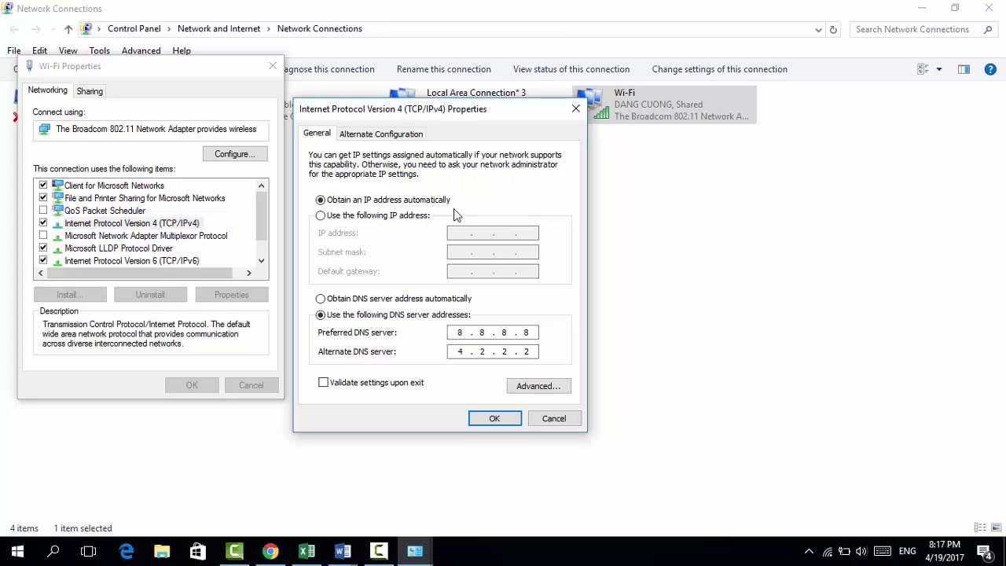
click(322, 216)
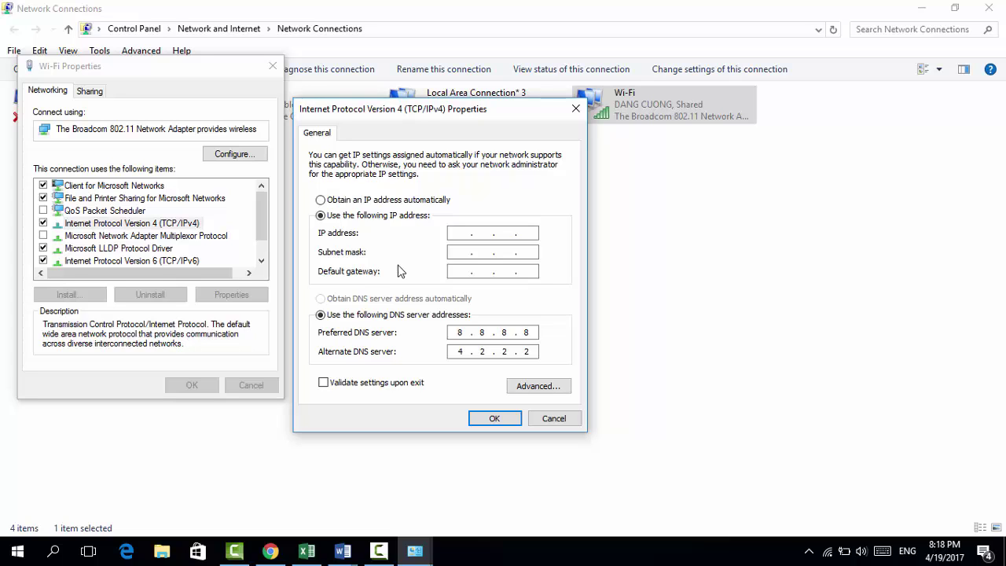
Step: Toggle the IP address option, ending on Obtain an IP address automatically
click(321, 201)
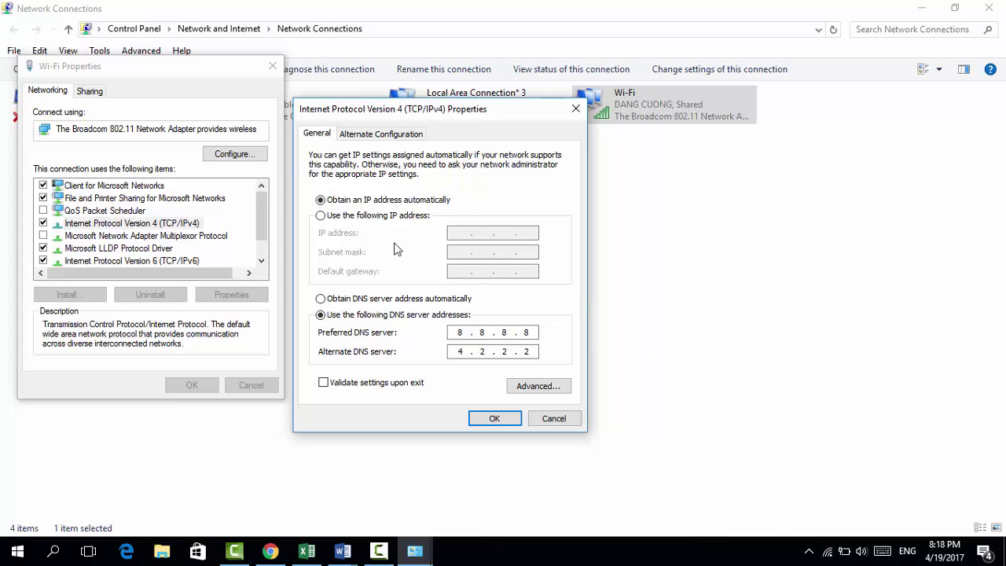
click(321, 217)
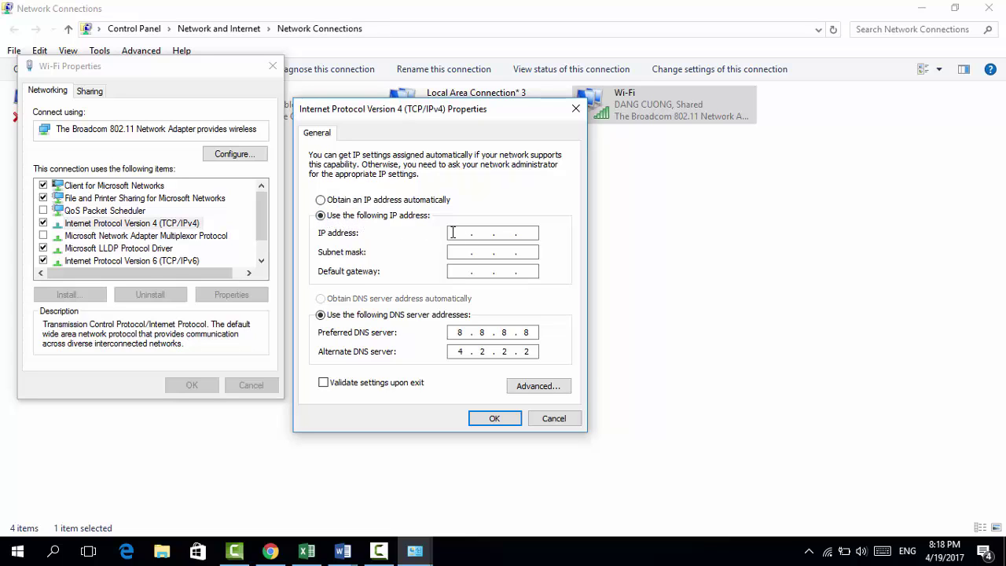
click(455, 233)
click(324, 202)
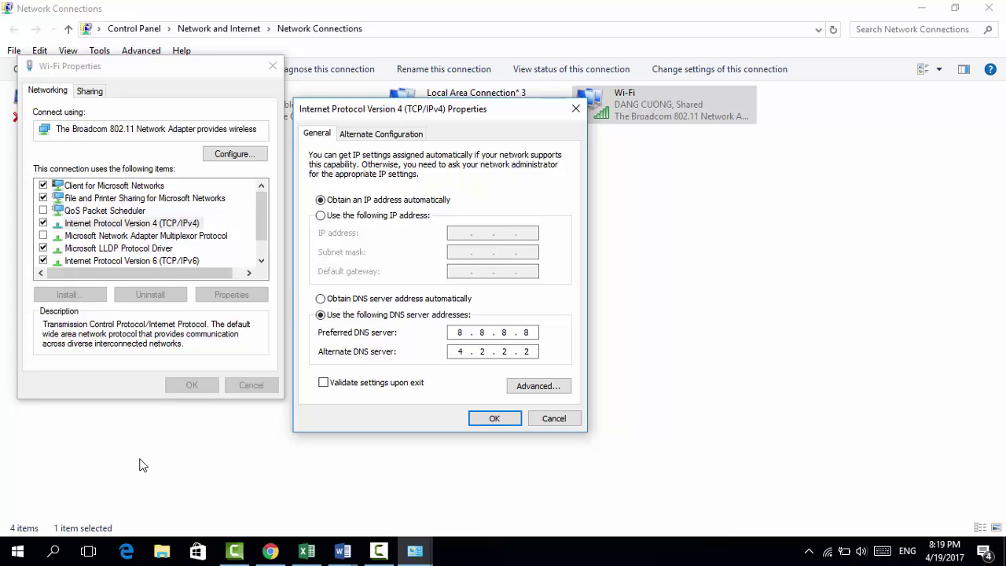
Step: Search 'co' and run Command Prompt as administrator, accepting the UAC prompt
click(51, 553)
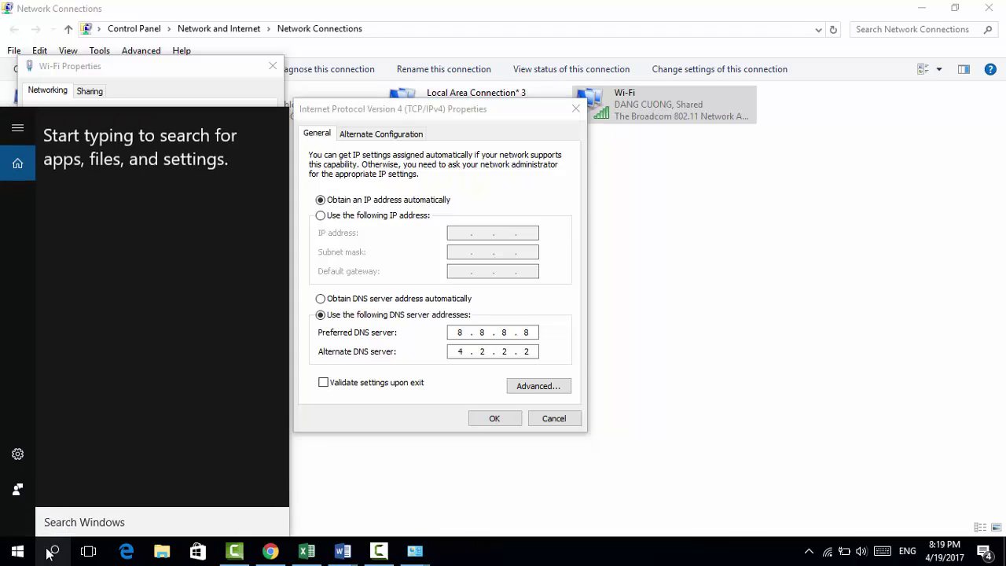
text(co)
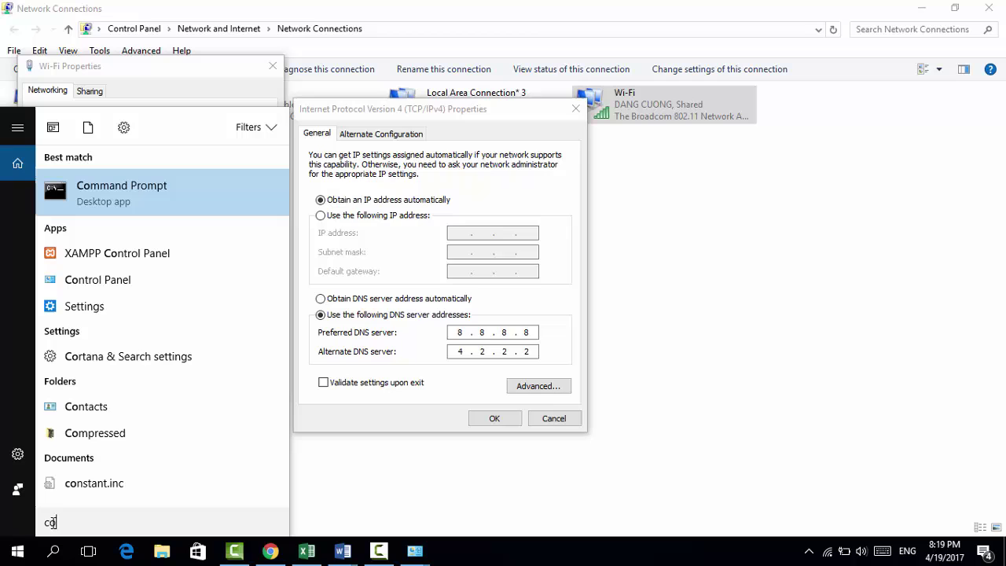
click(146, 193)
right_click(145, 193)
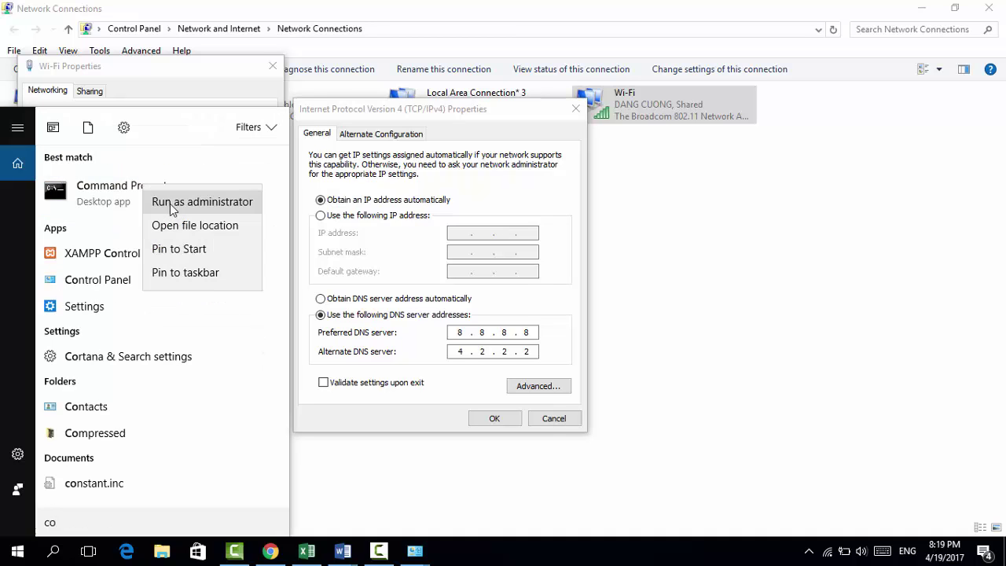
click(175, 205)
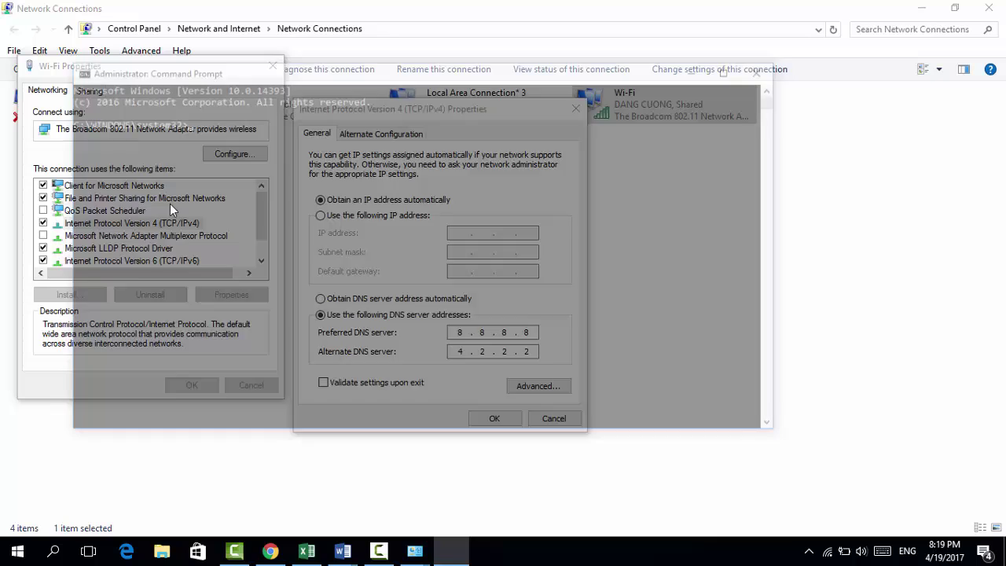
click(465, 337)
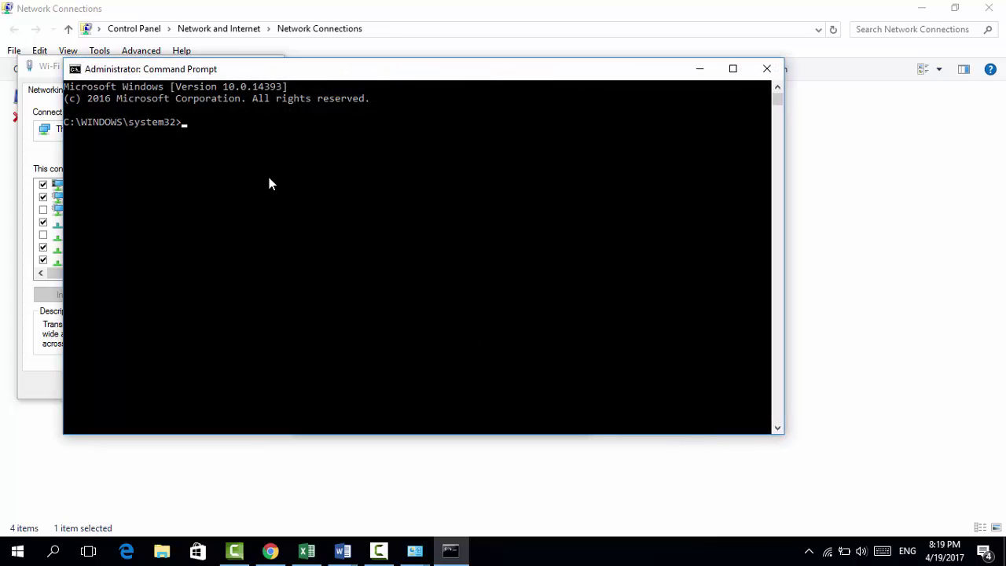
Step: Run ipconfig and scroll up to the Wi-Fi adapter's IPv4 address and subnet mask
text(ipconfig)
key(Return)
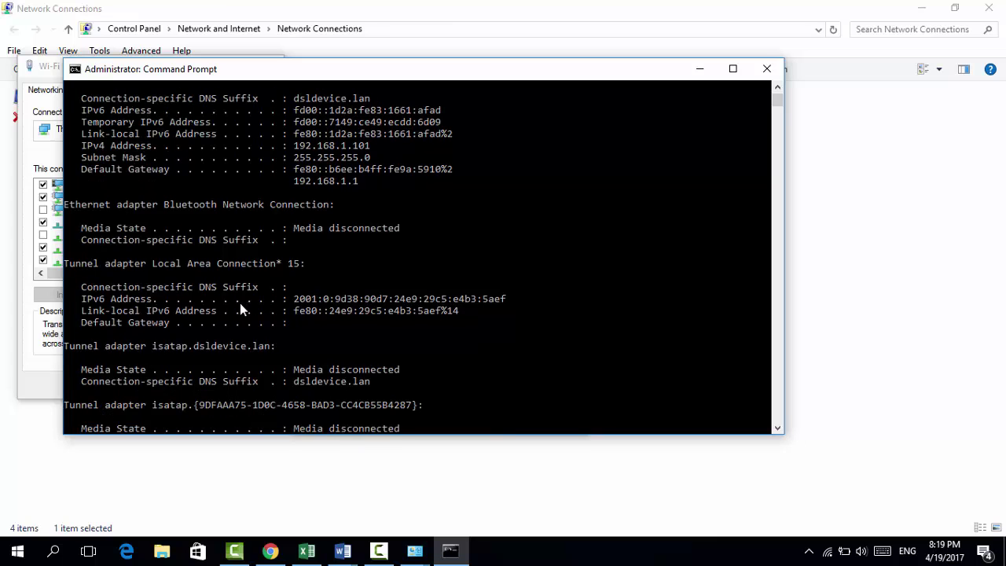
scroll(213, 290, up, 3)
scroll(254, 307, up, 1)
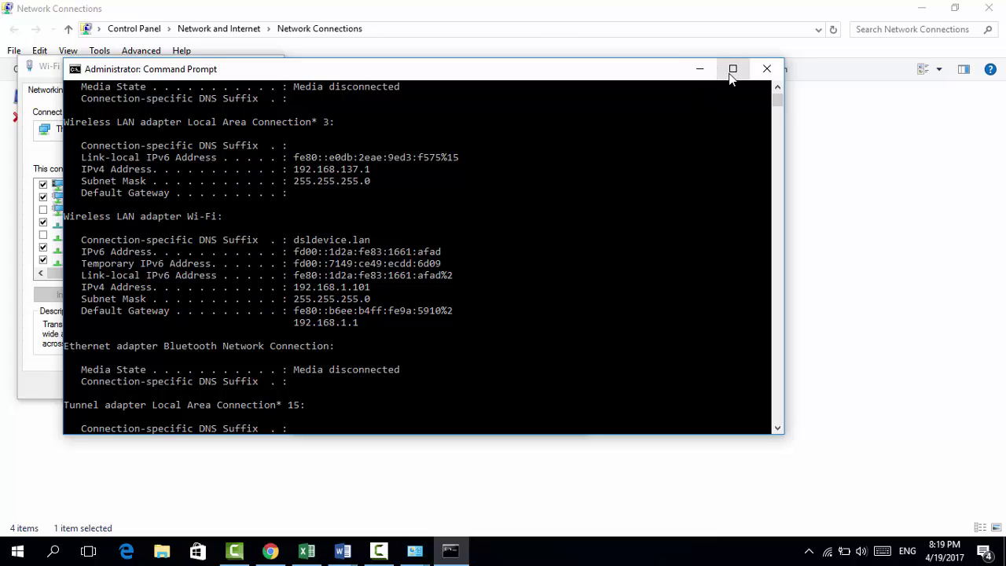
Step: Narrow the console and place the IPv4 dialog beside it
drag(784, 121, 366, 121)
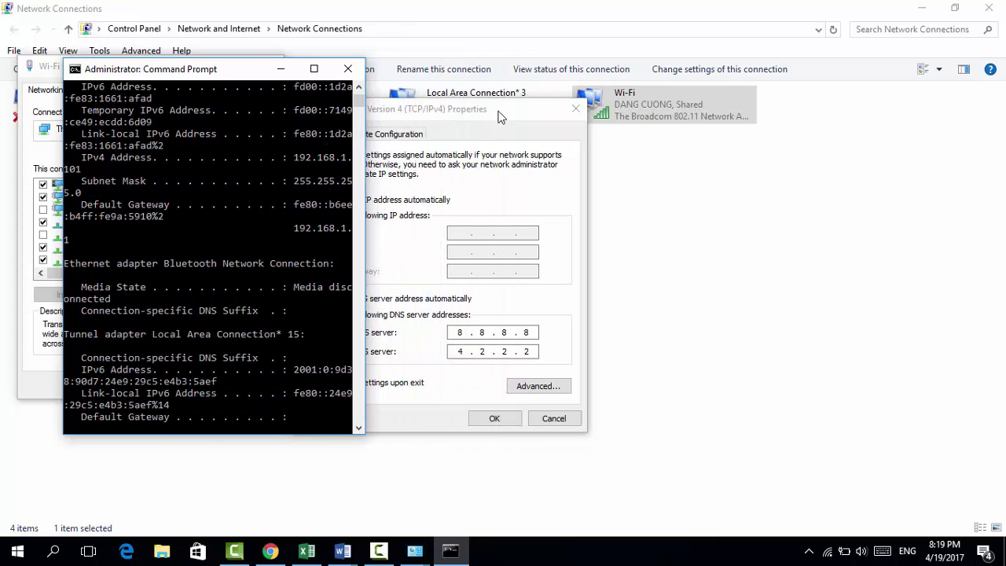
drag(502, 117, 820, 129)
click(462, 544)
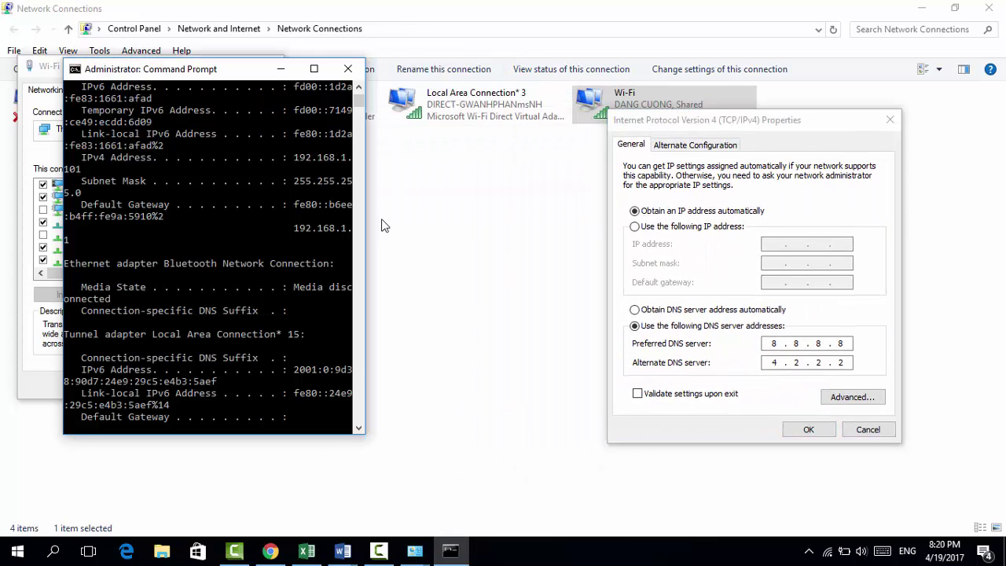
Step: Switch to a manual IP and enter the address 192.168.137.1, checking the ipconfig output
drag(367, 216, 525, 229)
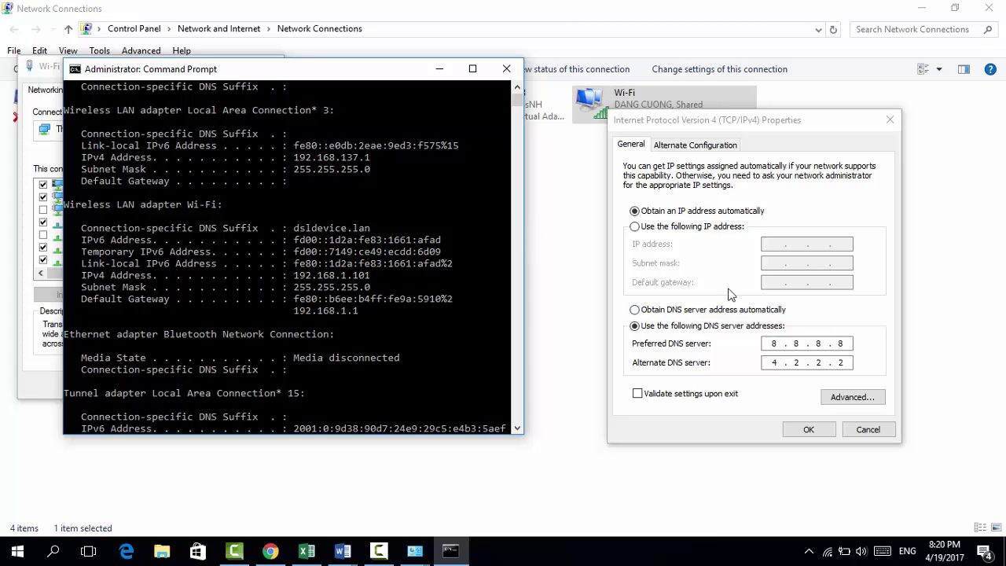
click(635, 227)
click(772, 247)
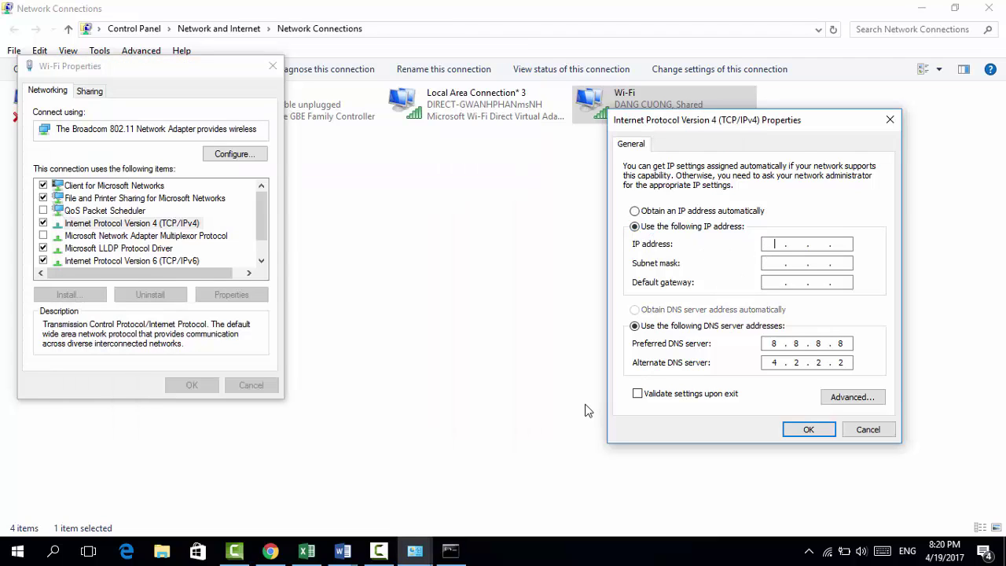
text(192)
click(450, 551)
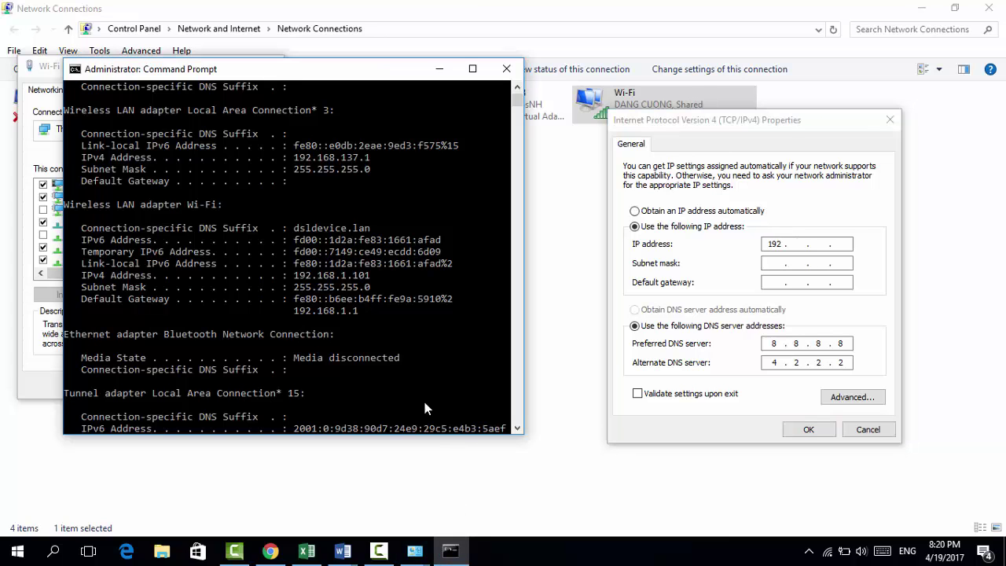
click(797, 247)
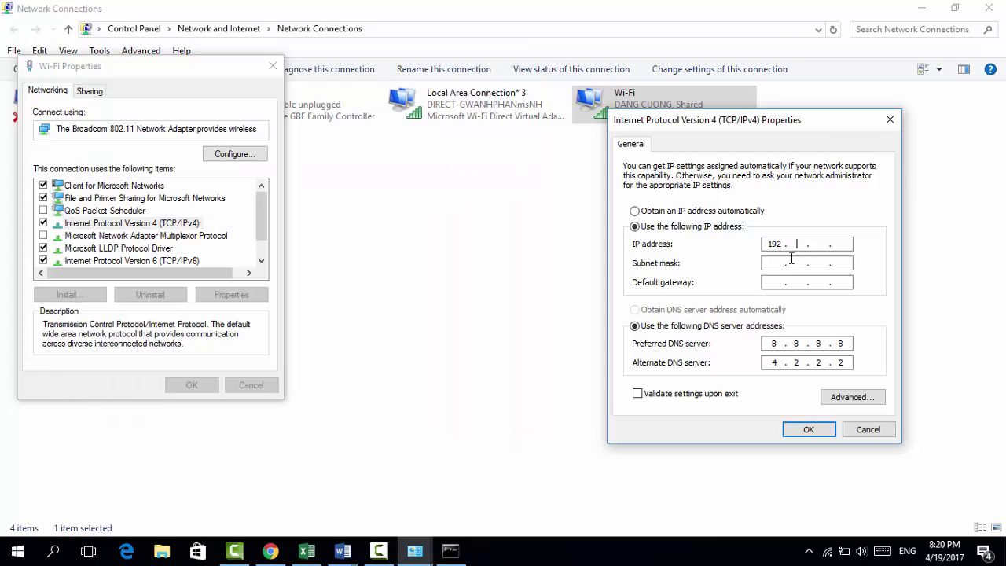
text(168 . 12)
key(BackSpace)
text(37 . 1)
Step: Fill in subnet mask 255.255.255.0, then cancel the IPv4 dialog and close Wi-Fi Properties
click(816, 263)
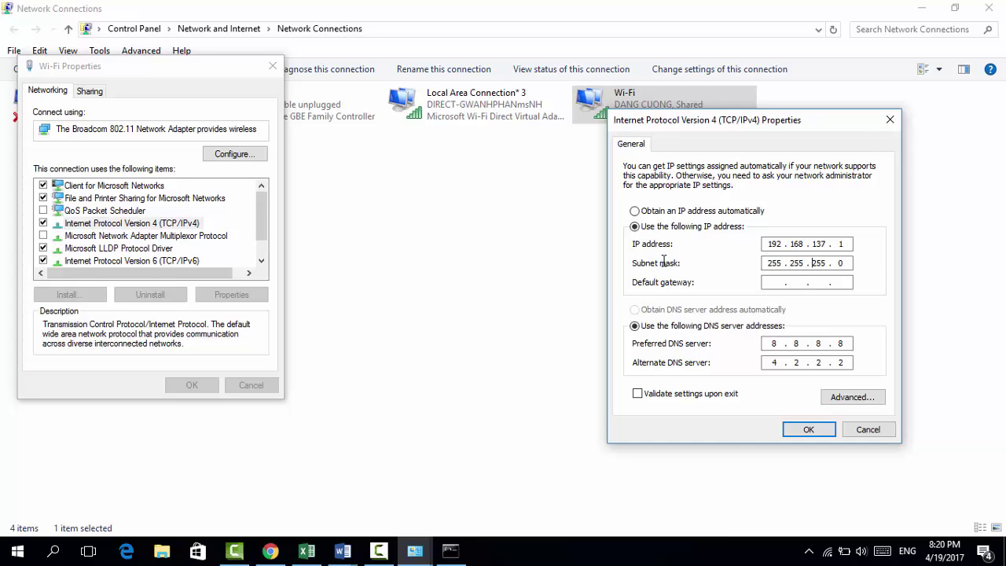
click(767, 283)
click(451, 551)
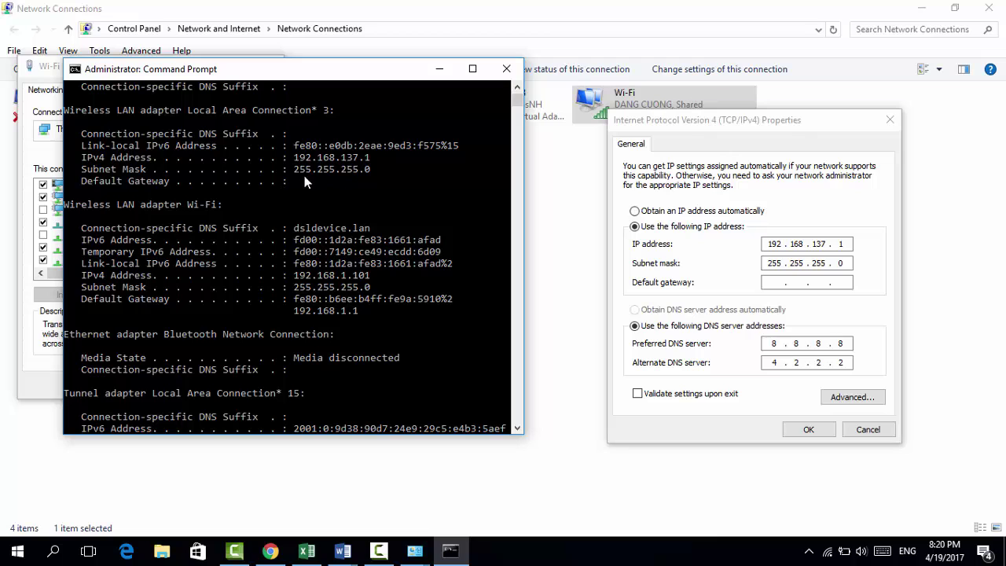
click(440, 69)
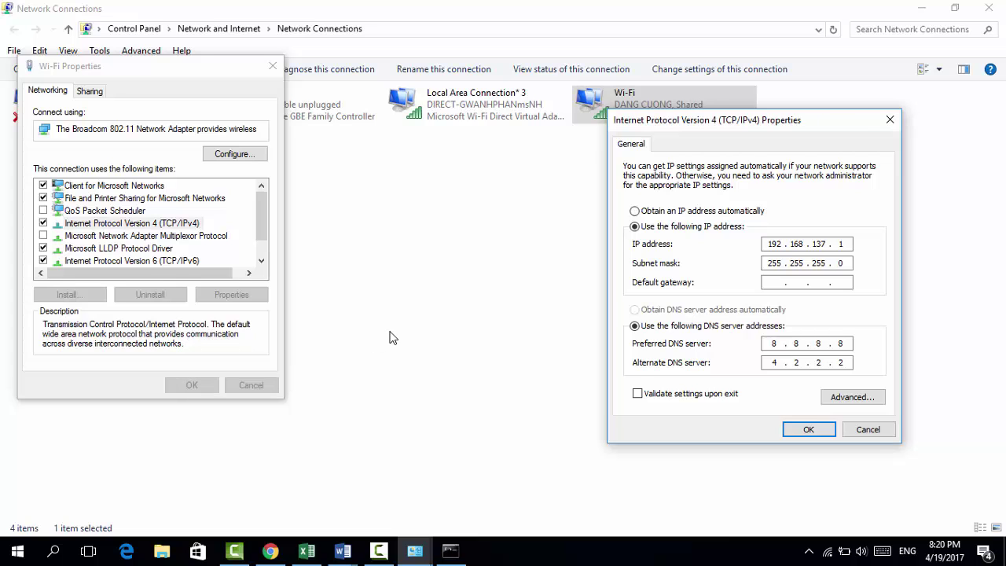
click(862, 431)
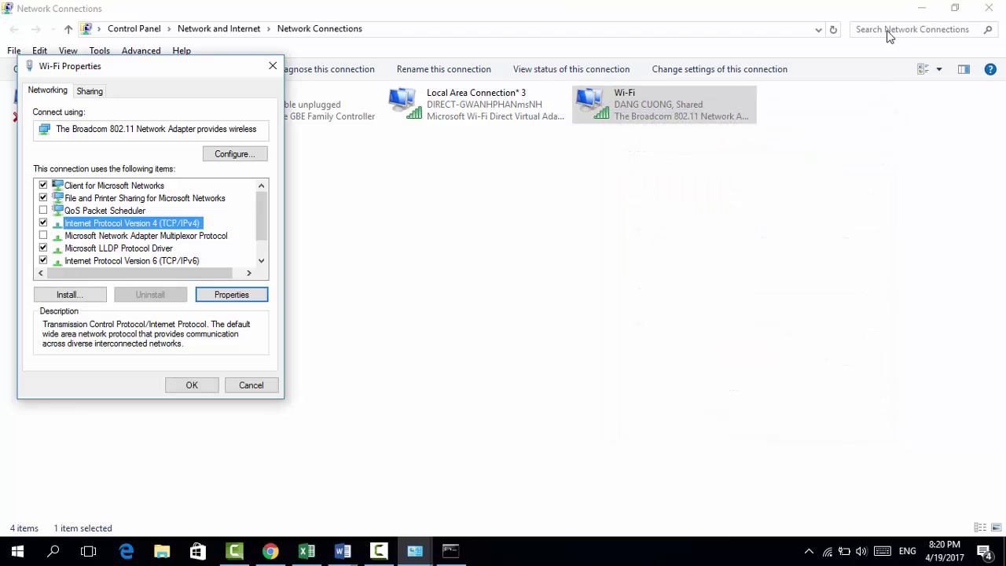
click(275, 67)
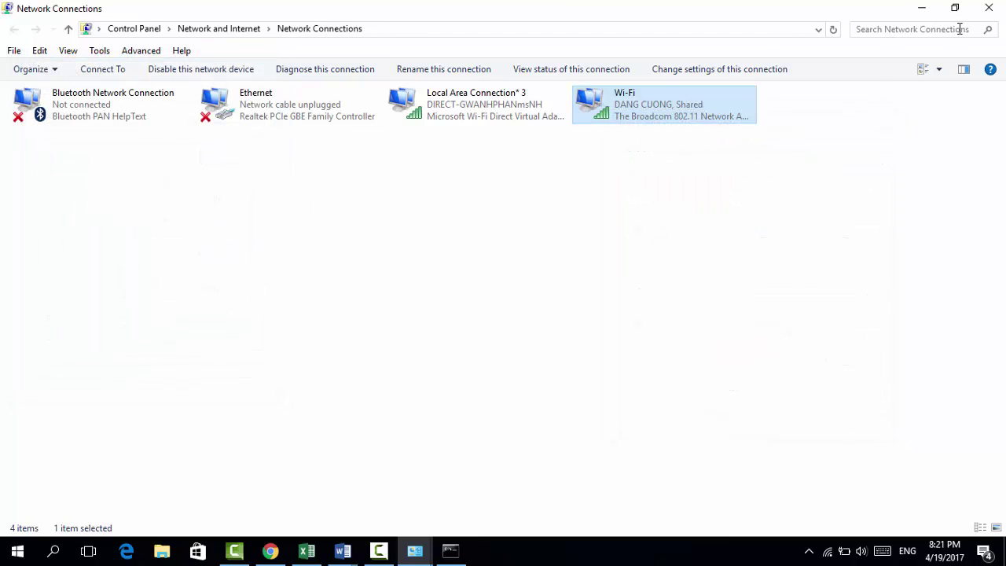